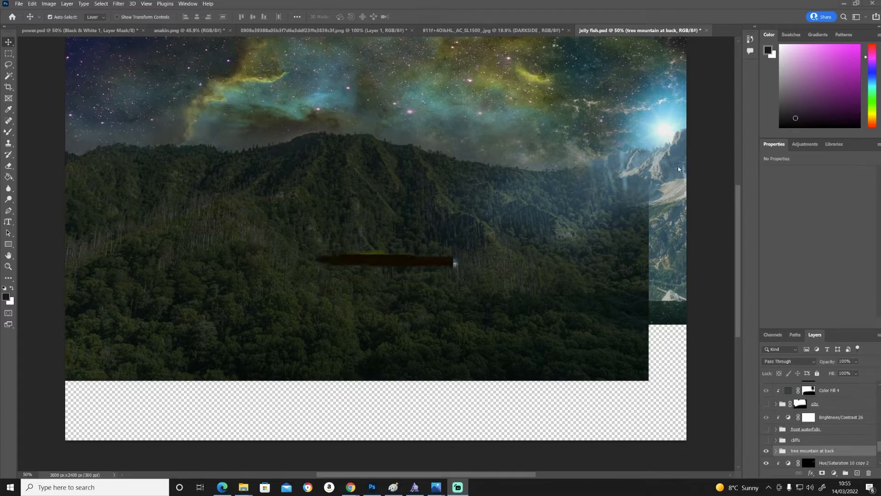
- Show the cliffs layer group and preview the open source photos of the mountains and the coastal cliffs
mouse_move(437, 490)
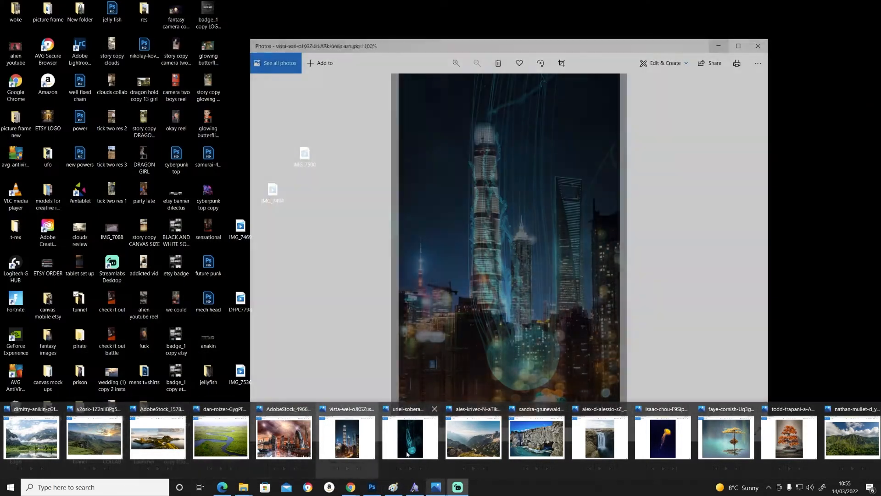
mouse_move(463, 440)
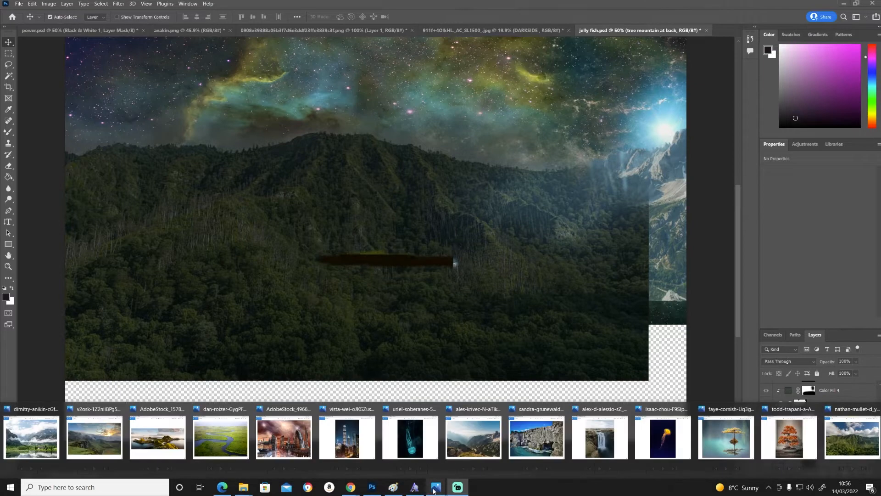
mouse_move(847, 448)
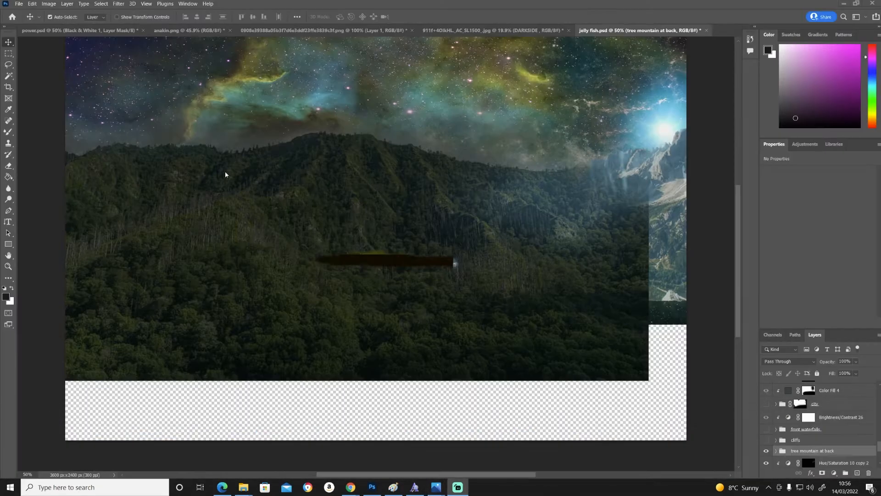
click(766, 440)
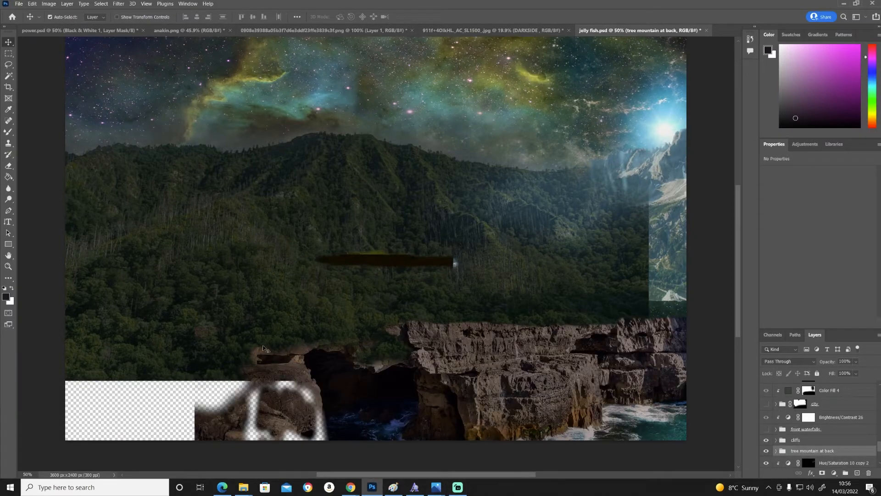
mouse_move(352, 486)
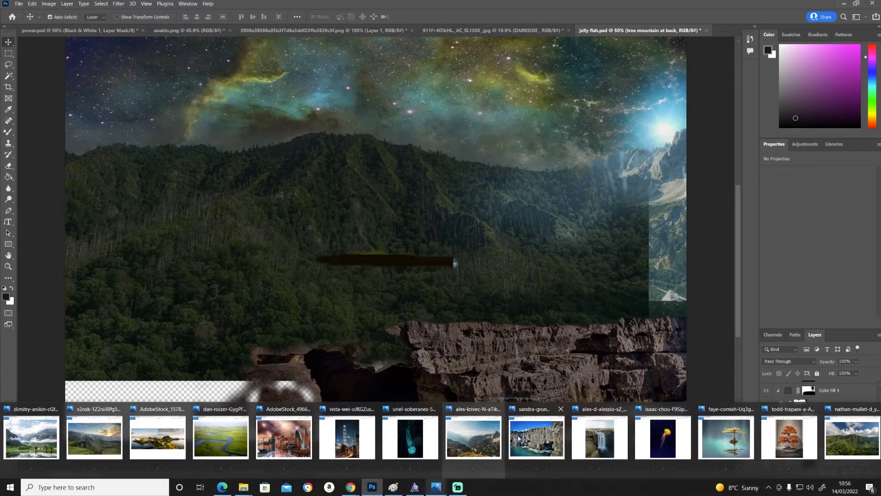
mouse_move(539, 436)
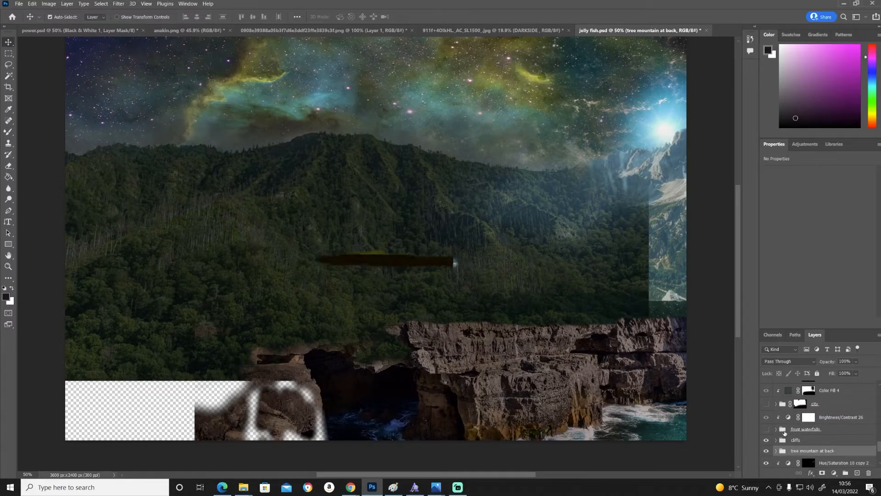
- Show the front waterfalls layer group and preview the waterfall source photo
click(766, 429)
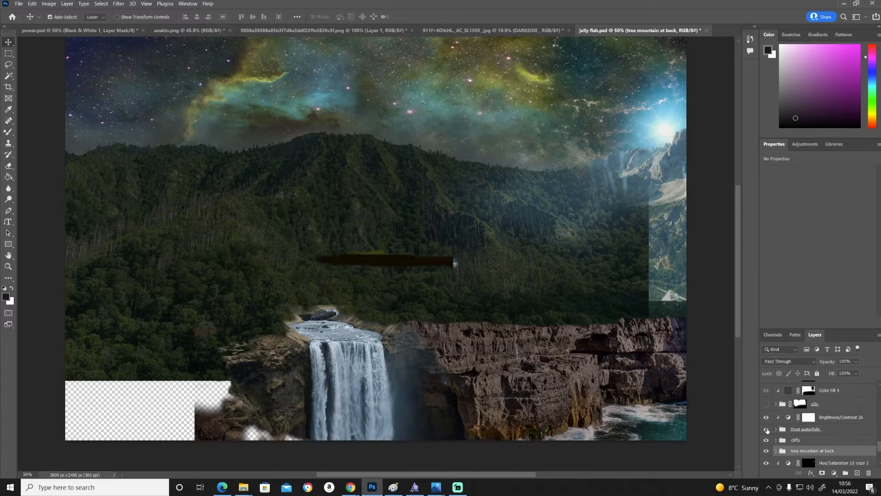
click(433, 488)
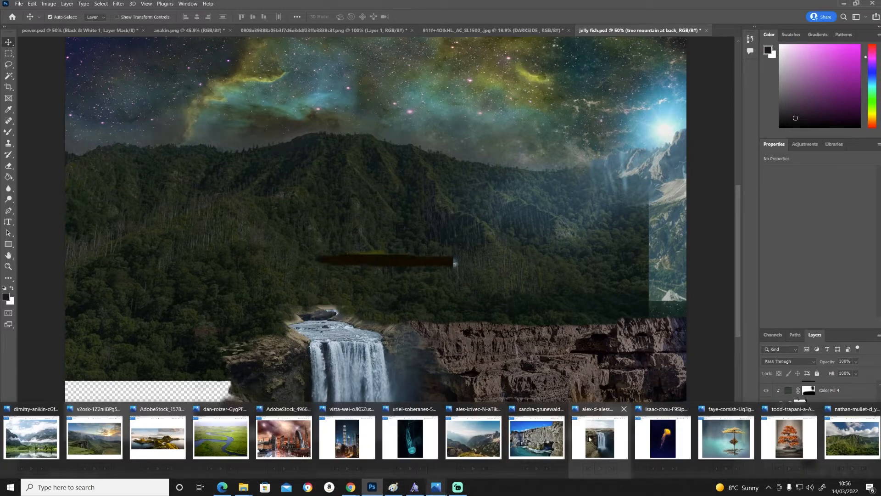
mouse_move(590, 439)
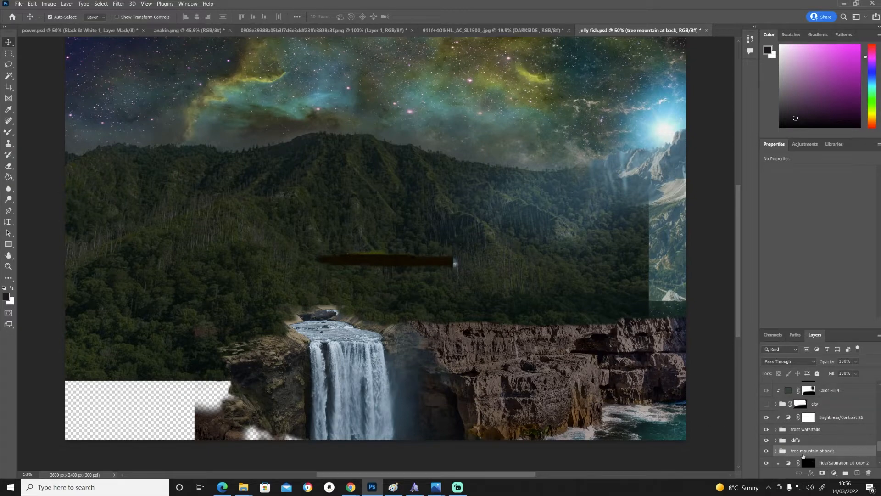
- Show the city layer group and preview the blue jellyfish source photo
scroll(835, 426, up, 1)
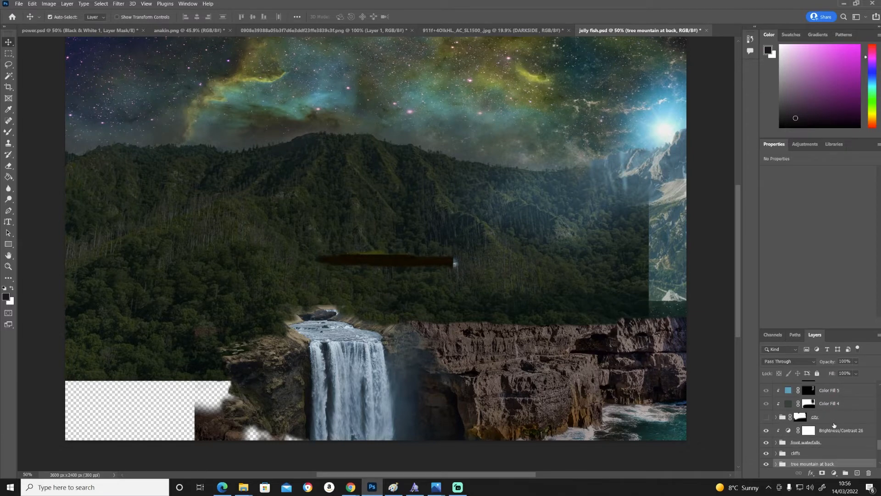
click(767, 418)
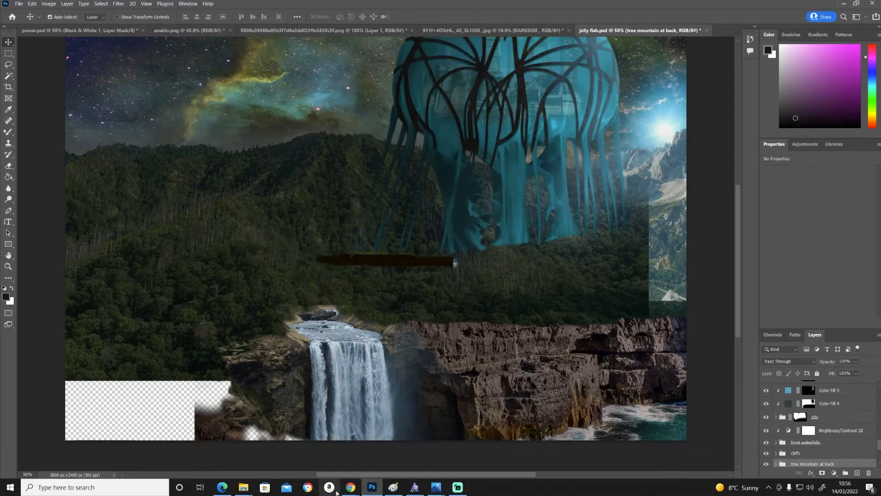
mouse_move(435, 489)
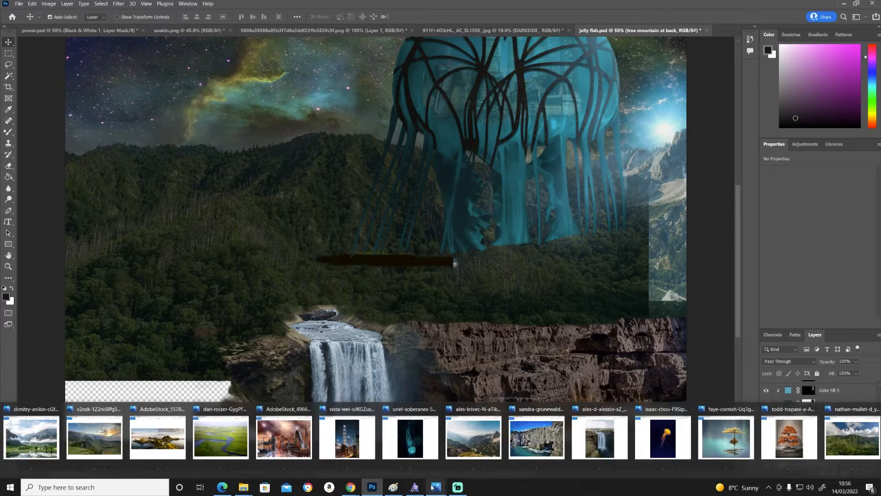
mouse_move(423, 440)
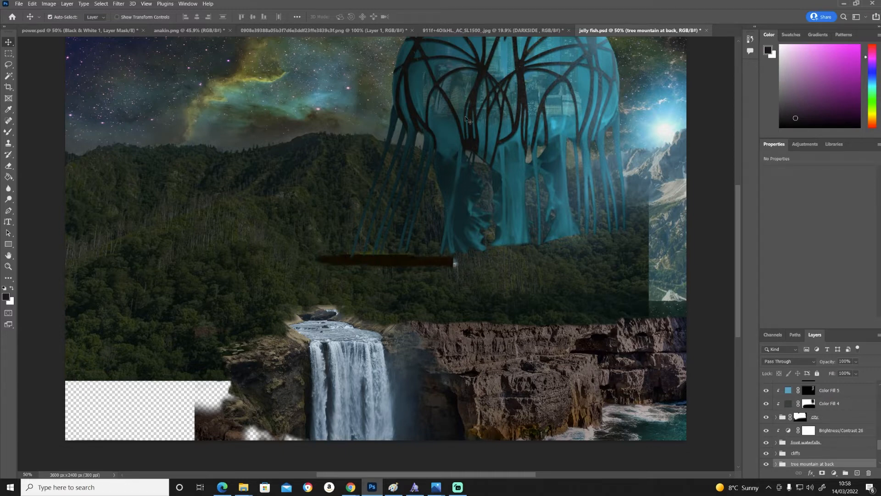
- Show the "fog bottom city" and "fog bottom left city" layers above the city
scroll(816, 436, up, 1)
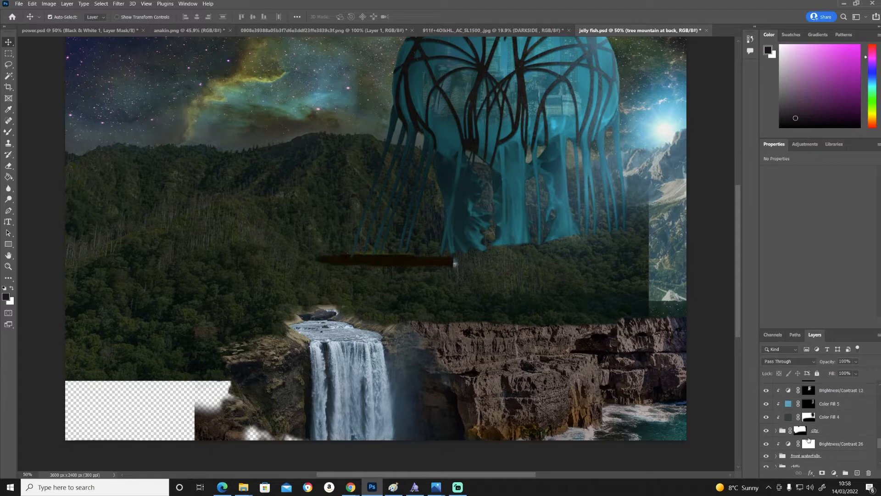
scroll(815, 436, up, 1)
scroll(821, 429, up, 2)
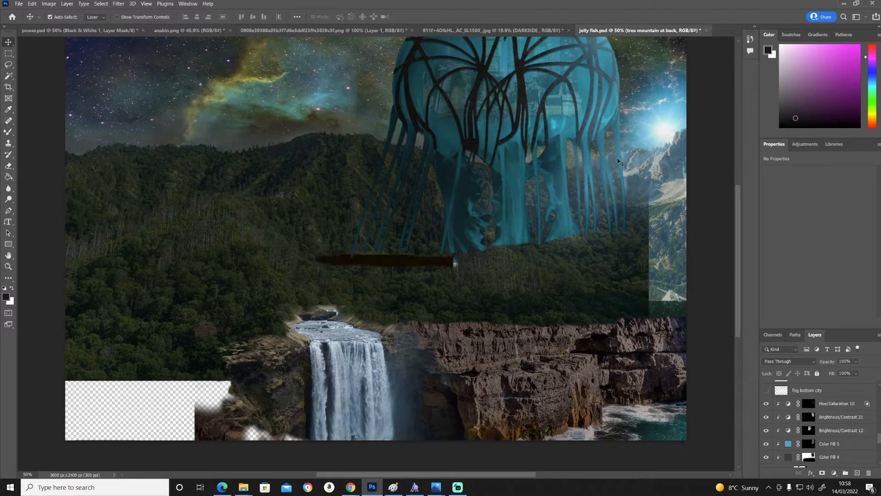
scroll(793, 452, up, 2)
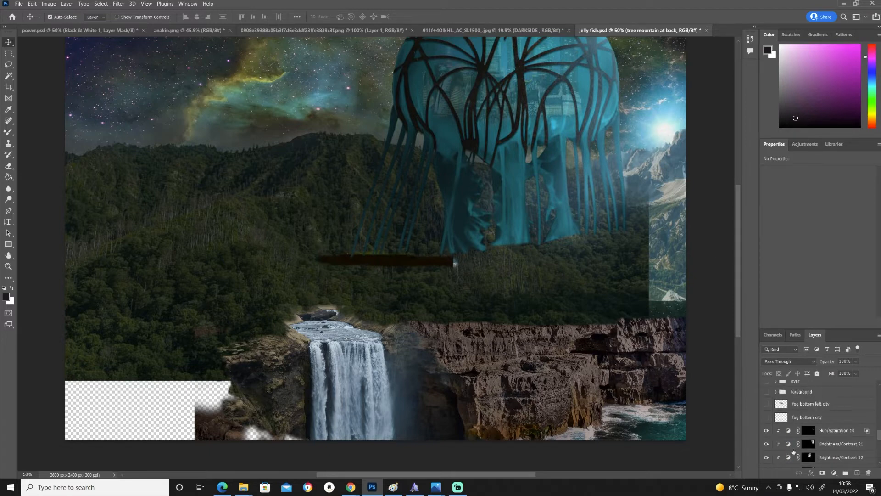
click(767, 417)
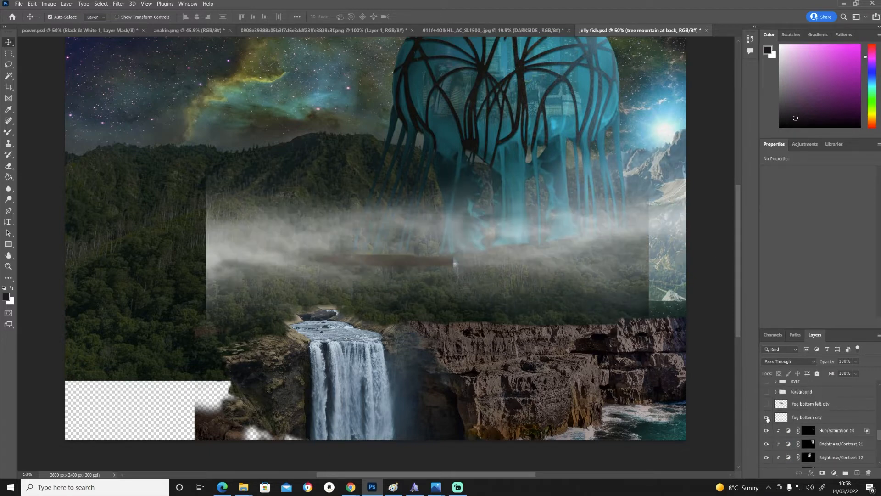
click(766, 404)
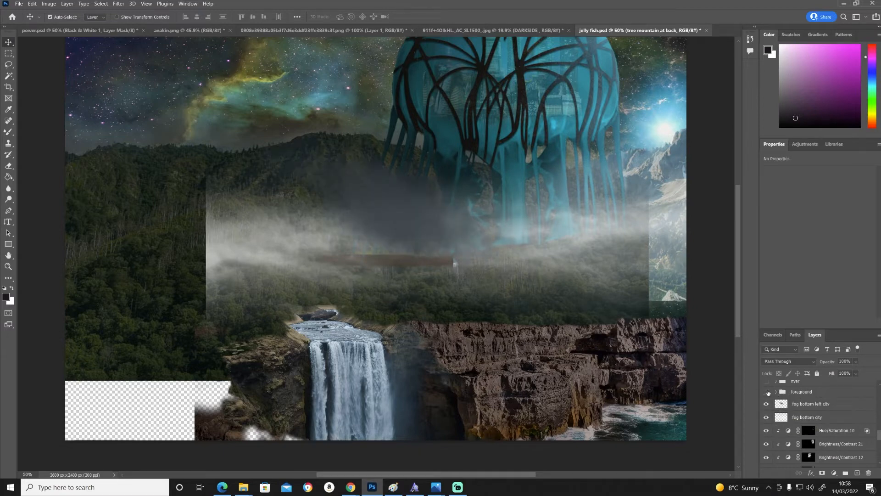
- Show the foreground layer group and preview the green hills source photo
click(767, 392)
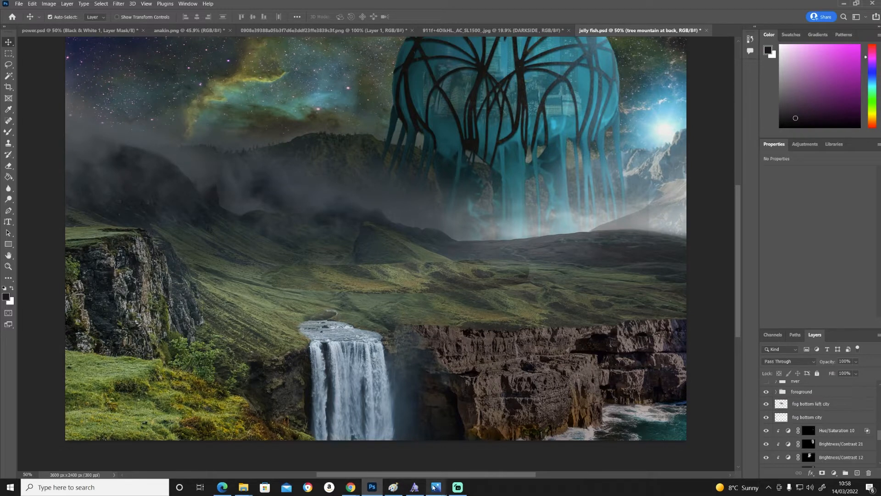
mouse_move(434, 488)
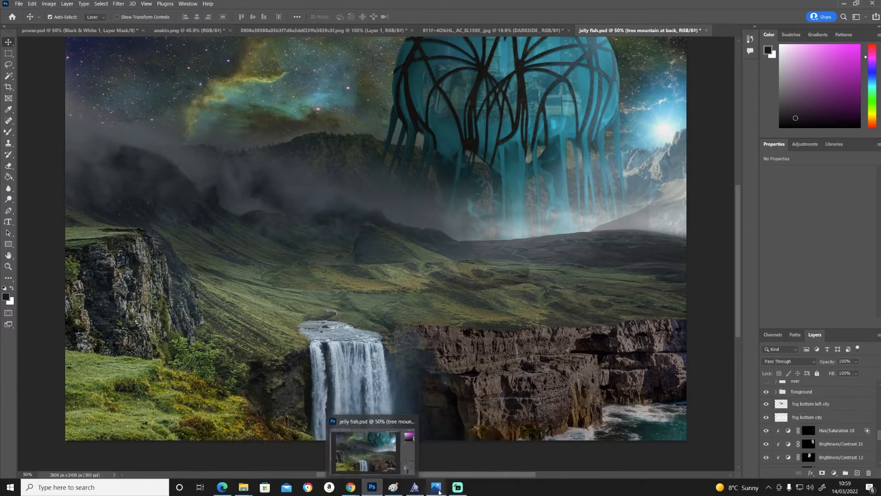
mouse_move(100, 429)
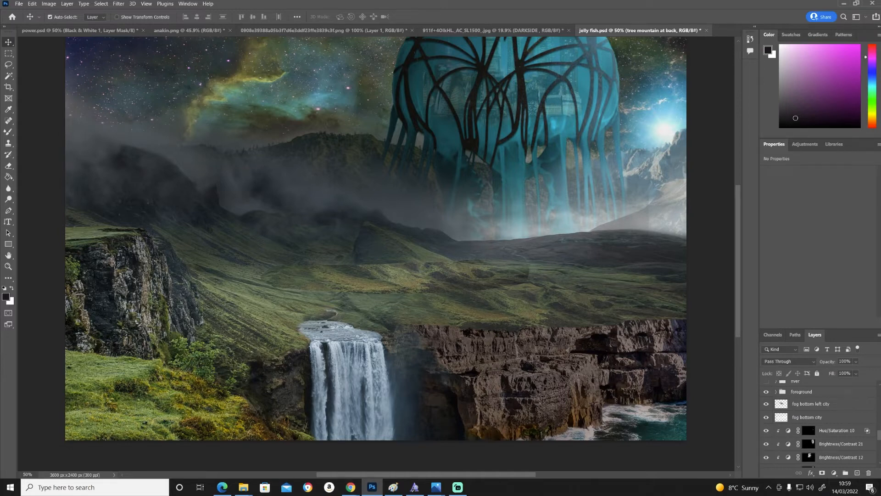
- Show the river layer group, and compare it with the winding river source photo and the waterfall it flows into
scroll(804, 440, up, 2)
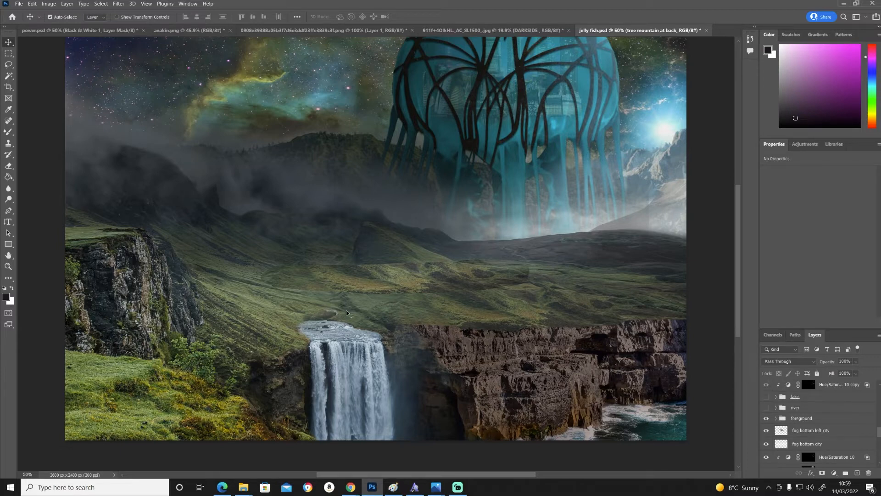
click(767, 408)
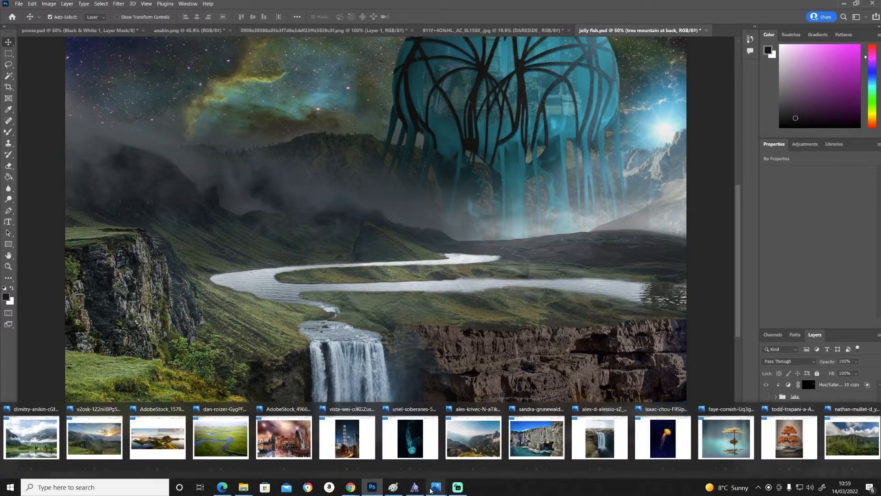
mouse_move(236, 445)
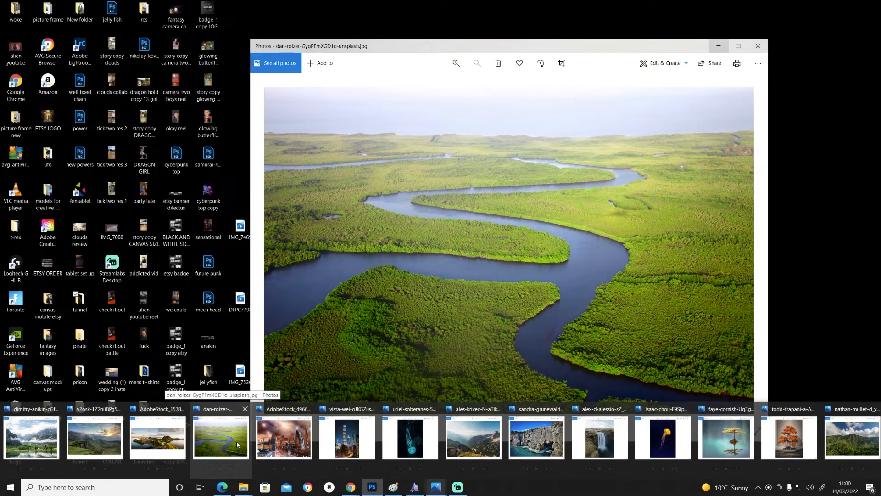
click(247, 407)
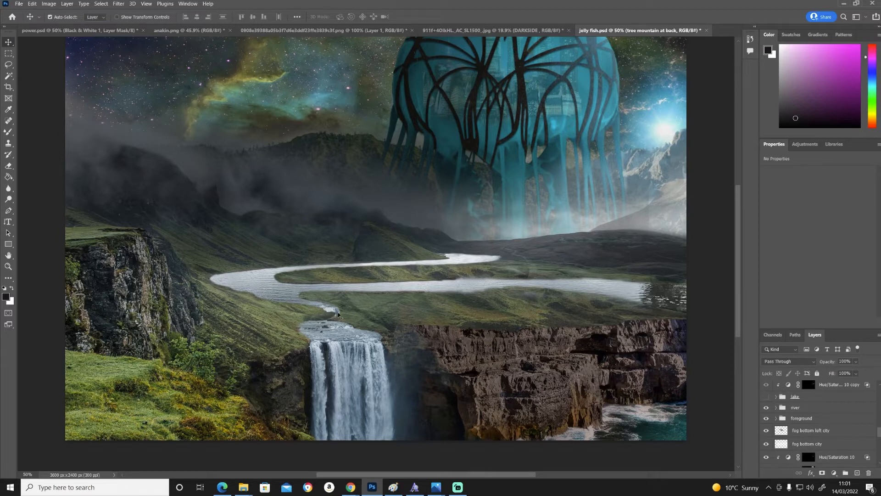
key(z)
click(329, 312)
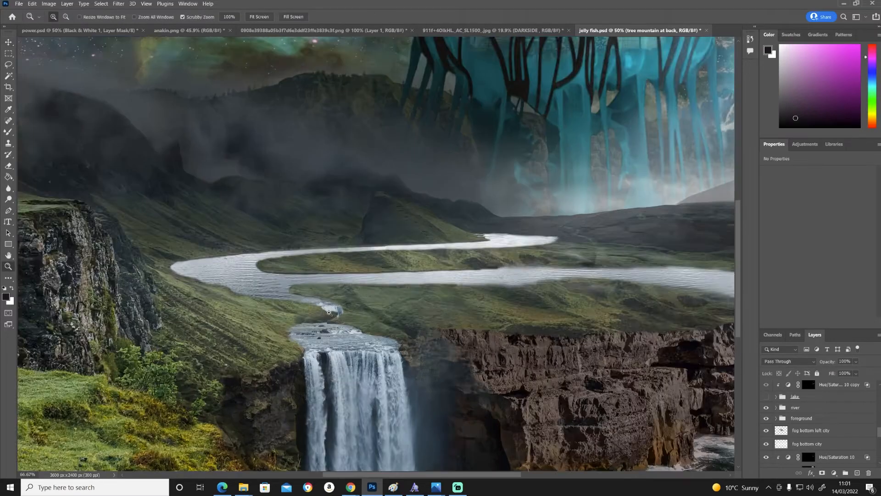
key(v)
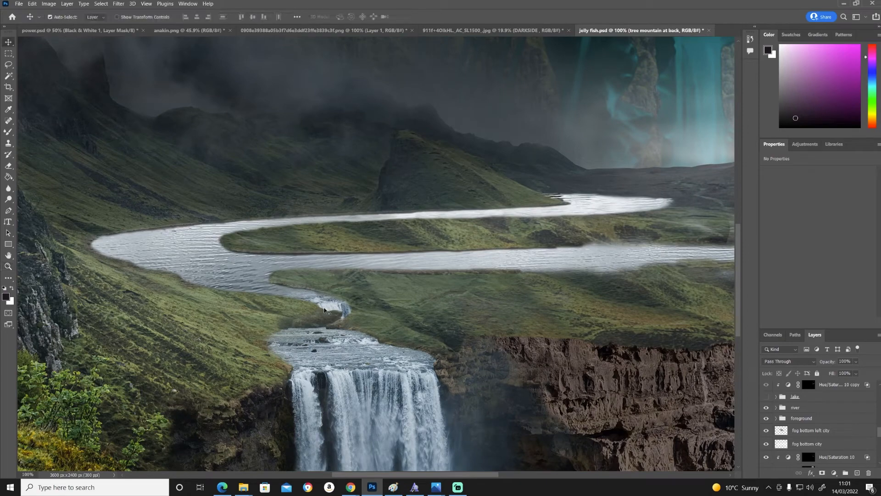
scroll(324, 312, down, 3)
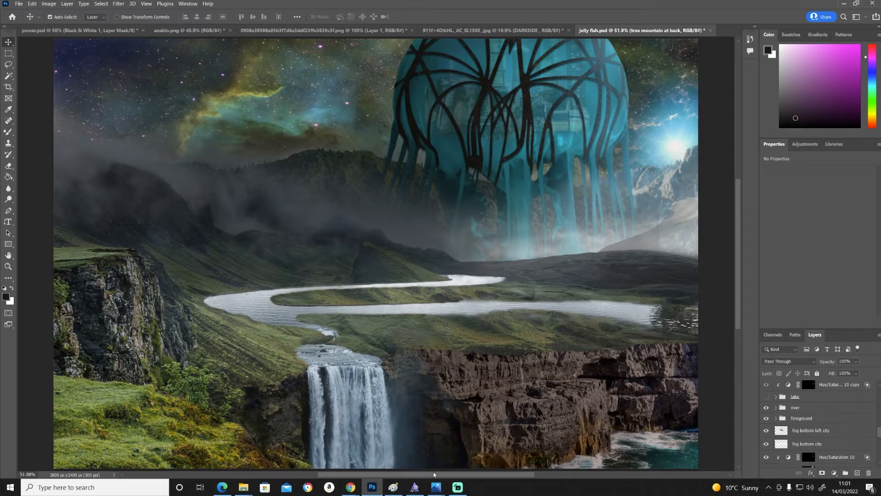
scroll(437, 320, down, 1)
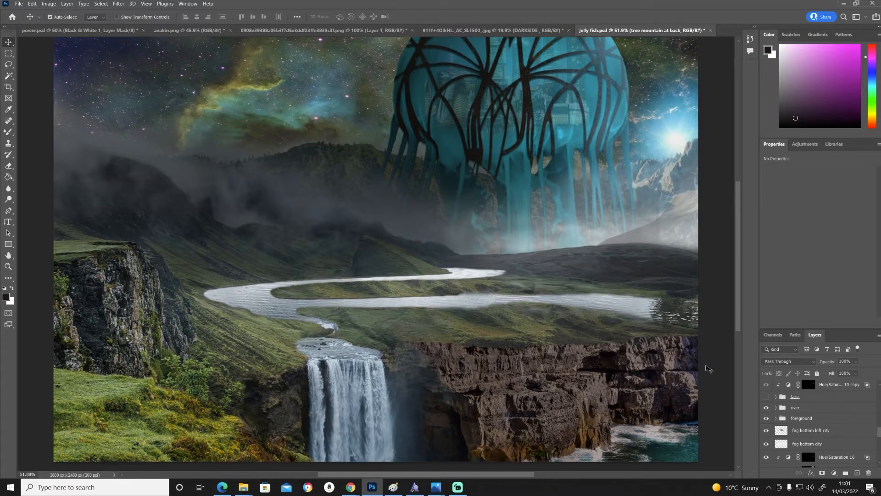
- Show the lake layer group and preview the mountain lake source photo
click(766, 397)
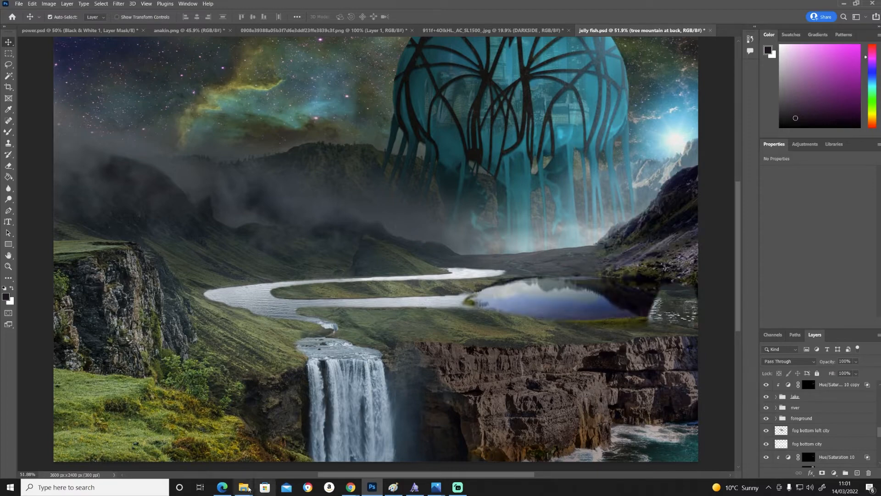
mouse_move(443, 491)
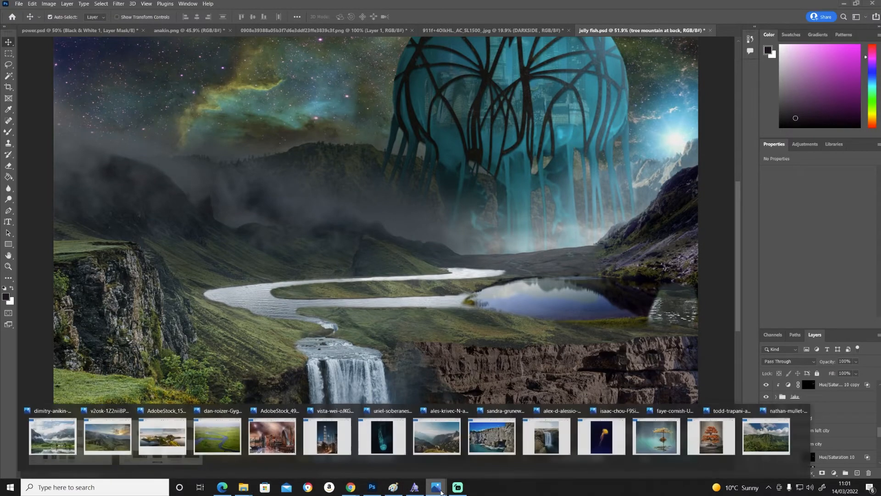
mouse_move(17, 445)
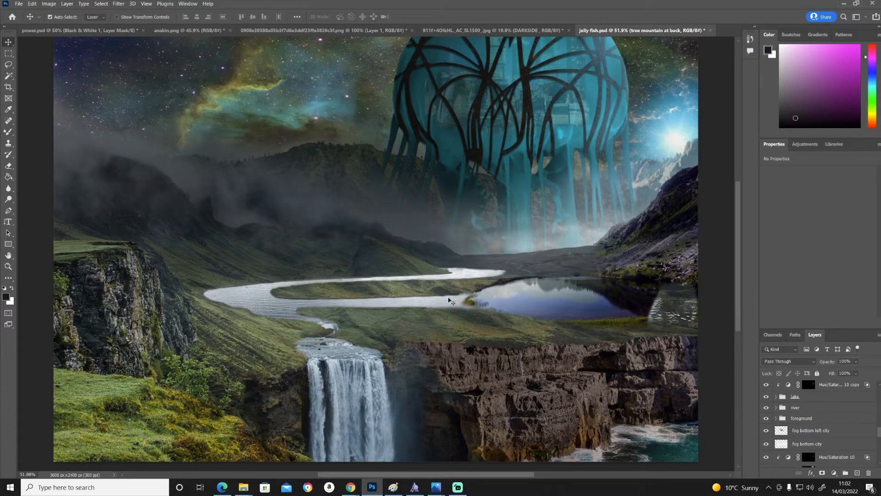
- Show the "front small mountains" layer group and preview its AdobeStock mountain source photo
scroll(825, 430, up, 3)
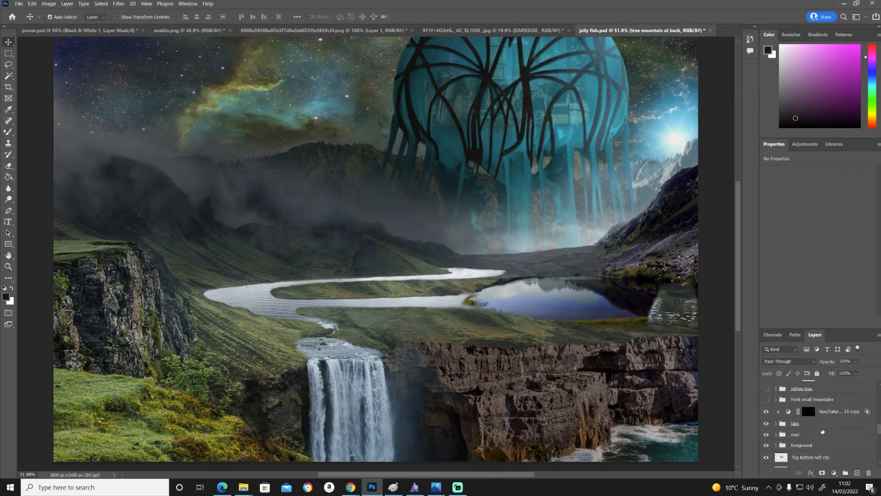
click(766, 413)
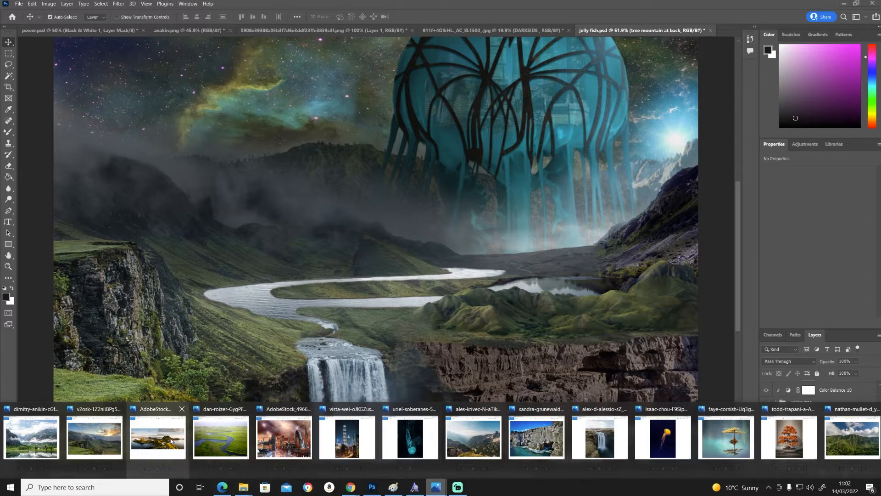
mouse_move(171, 440)
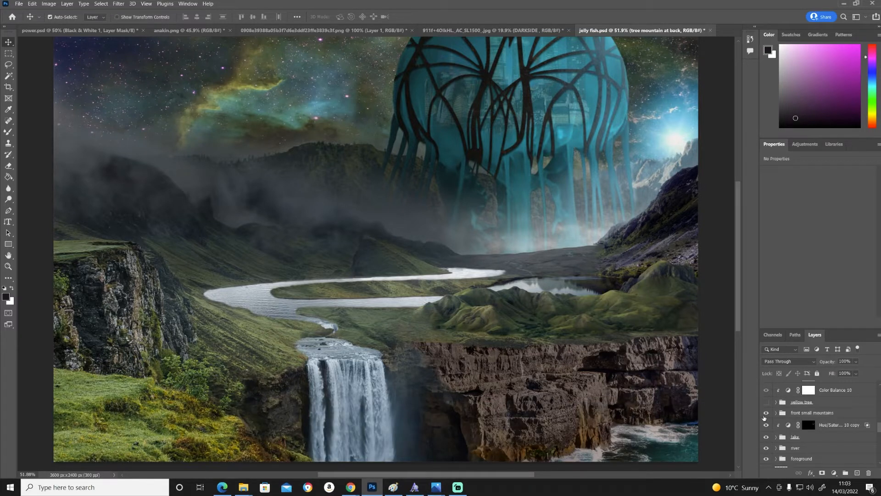
- Compare the scene with the "front small mountains" layer group hidden and shown, leaving it visible
click(766, 414)
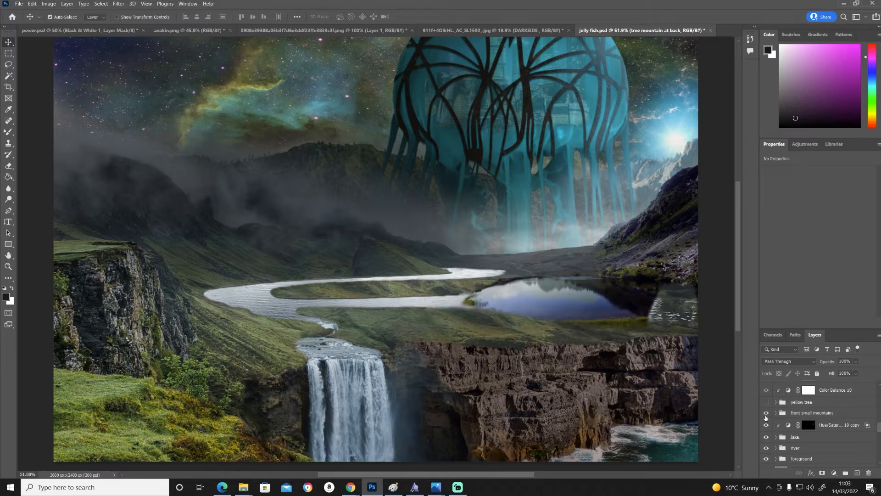
click(766, 414)
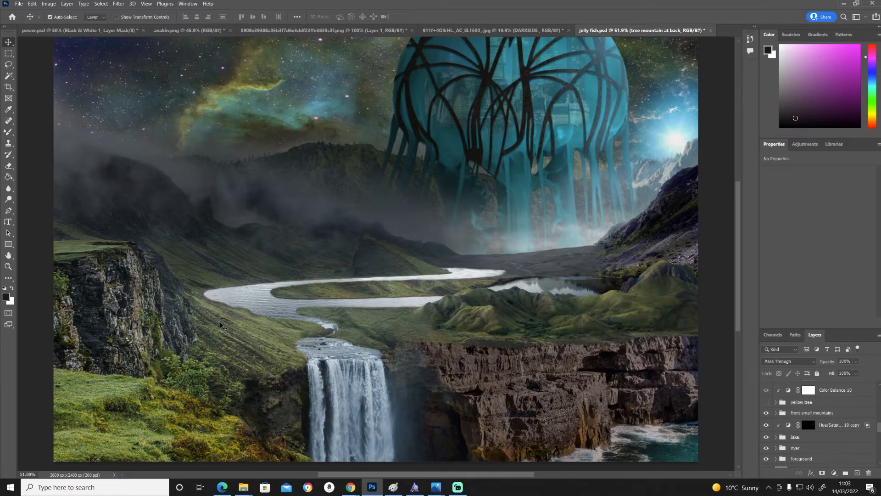
- Show the "yellow tree" layer group and preview the source photo of the yellow tree standing in water
click(765, 403)
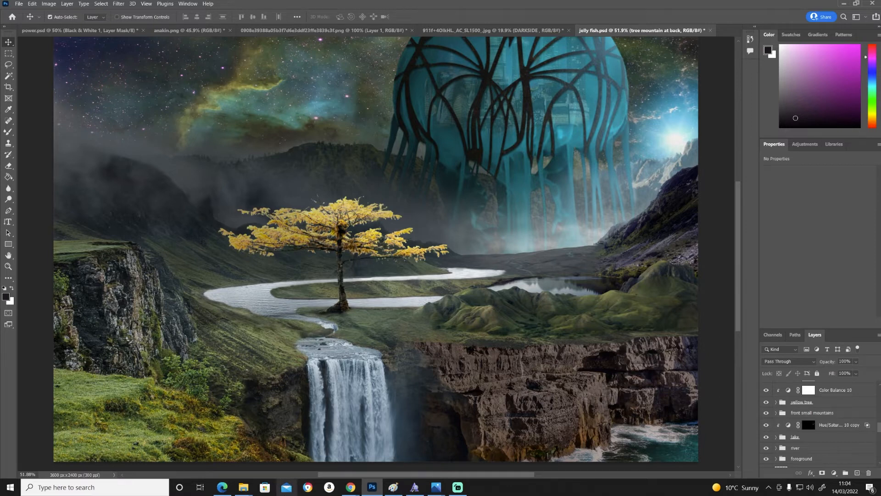
mouse_move(251, 491)
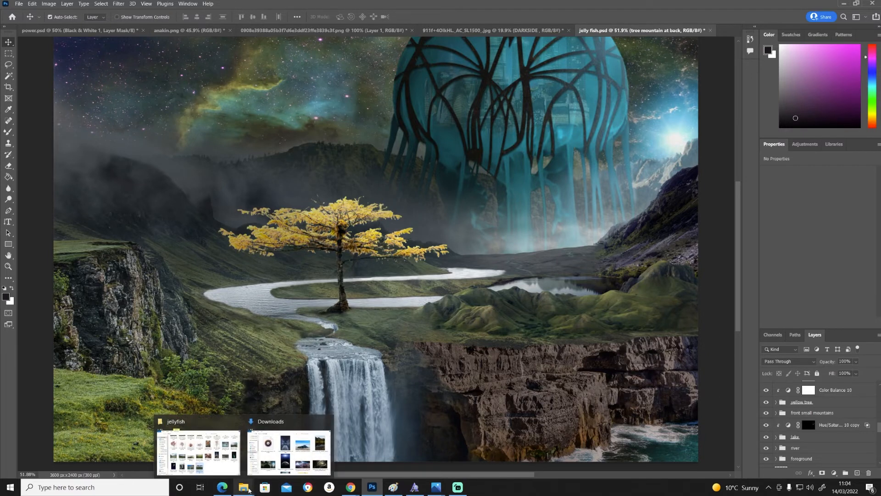
mouse_move(441, 489)
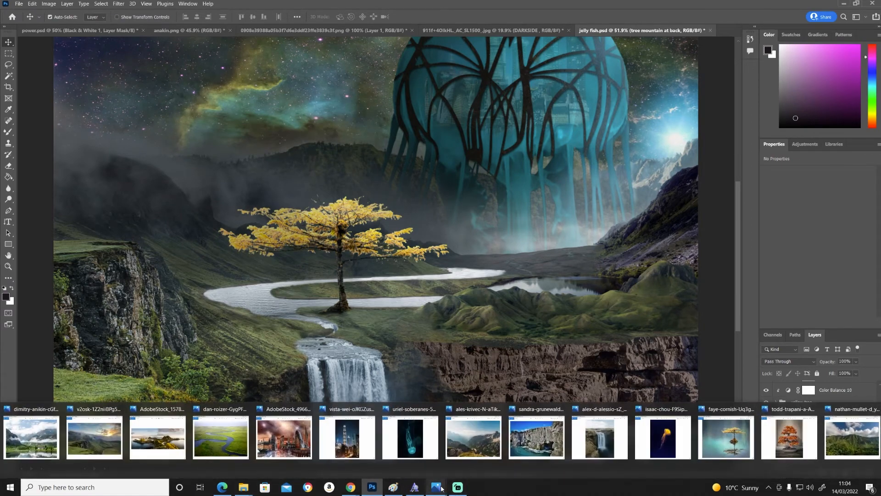
mouse_move(729, 445)
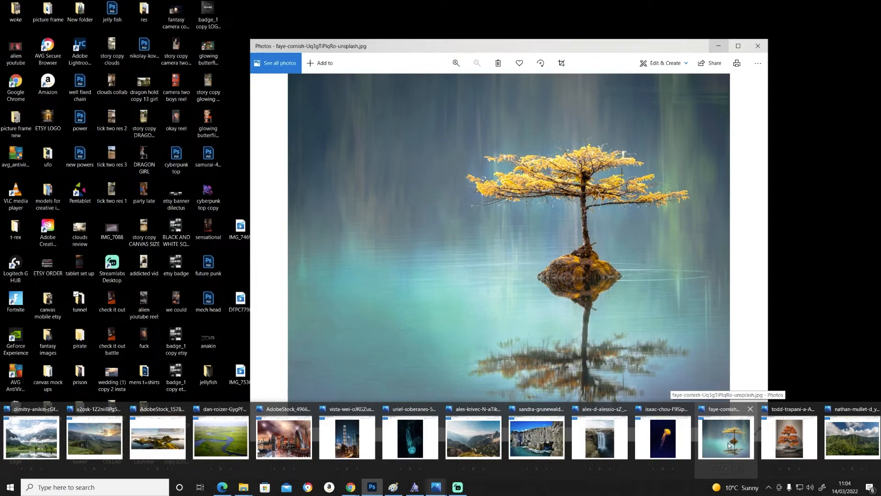
- Preview the orange tree source photo and show the "orange tree" layer group
mouse_move(782, 440)
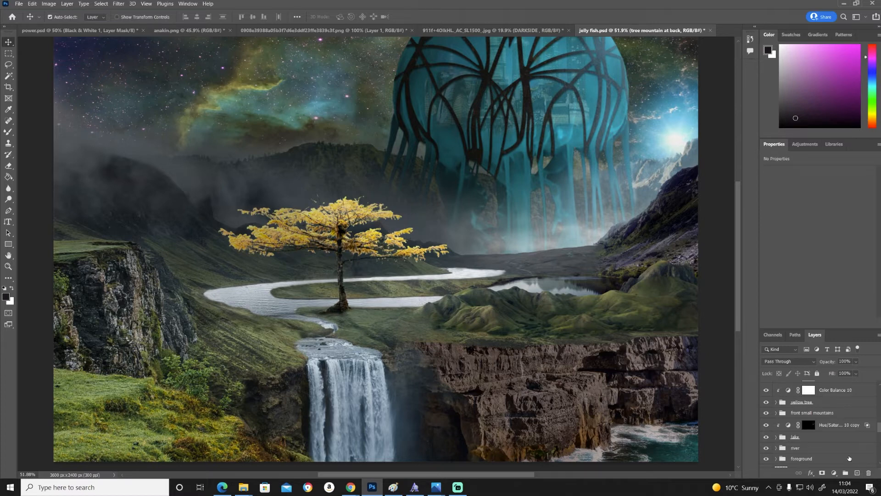
drag(879, 428, 880, 422)
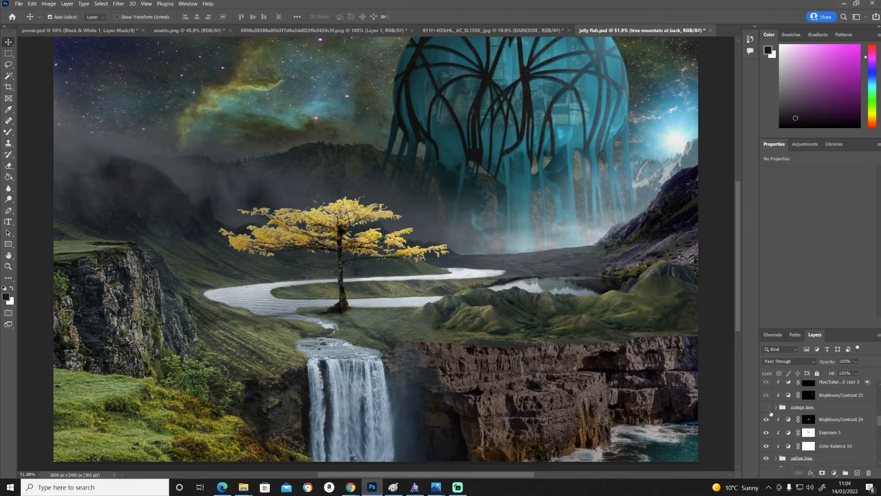
click(766, 407)
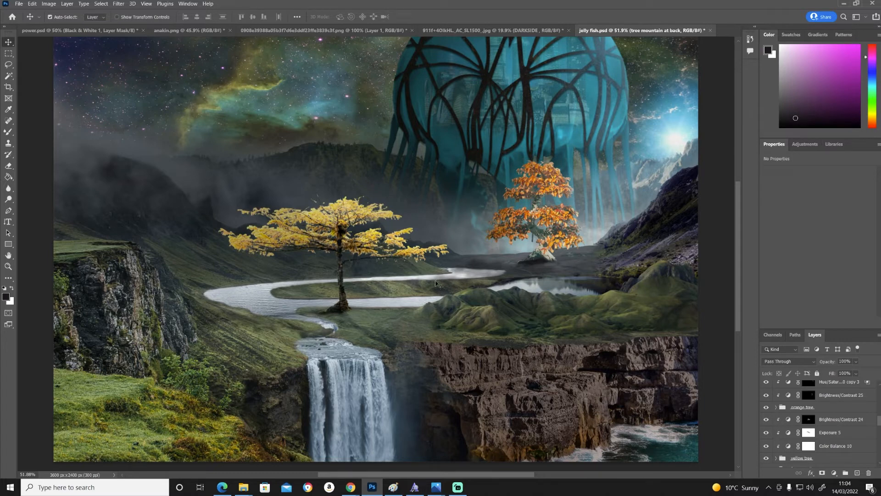
- Show the "small trees" and "plants" layer groups
scroll(827, 434, up, 3)
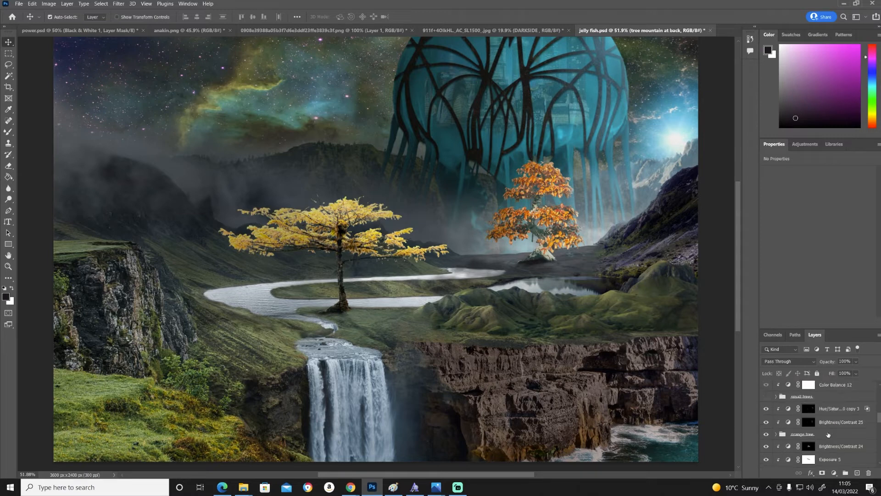
click(766, 409)
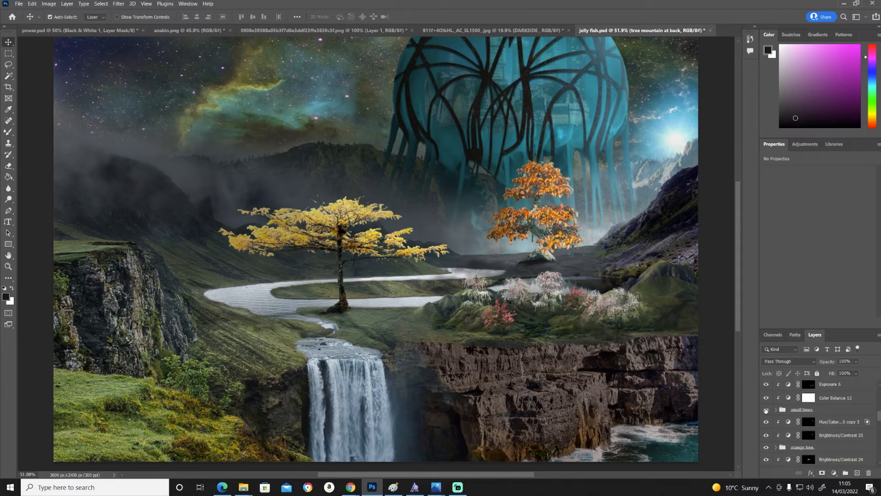
click(433, 492)
scroll(765, 454, up, 5)
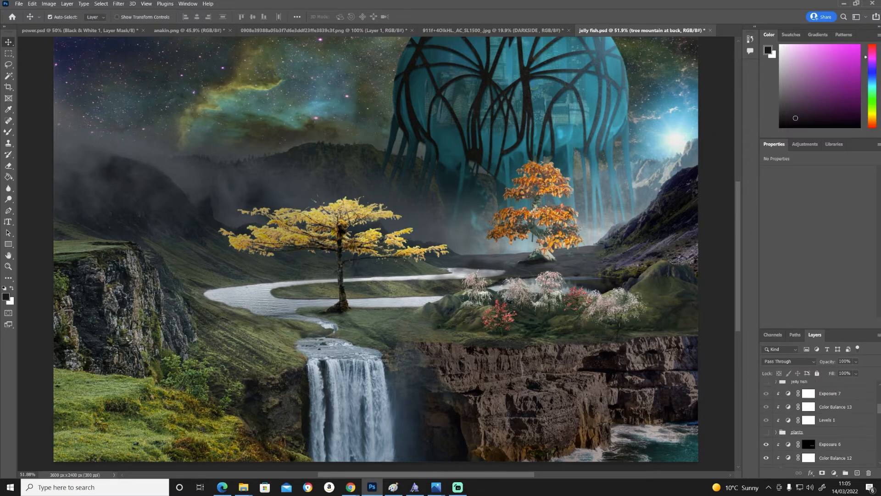
click(766, 444)
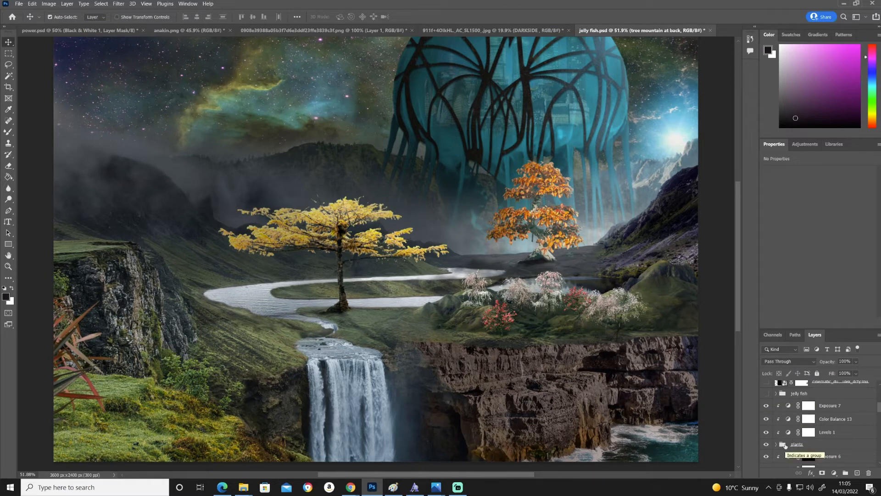
- Show the "jelly fish" layer group and find its orange jellyfish source photo among the open reference images
scroll(788, 444, up, 2)
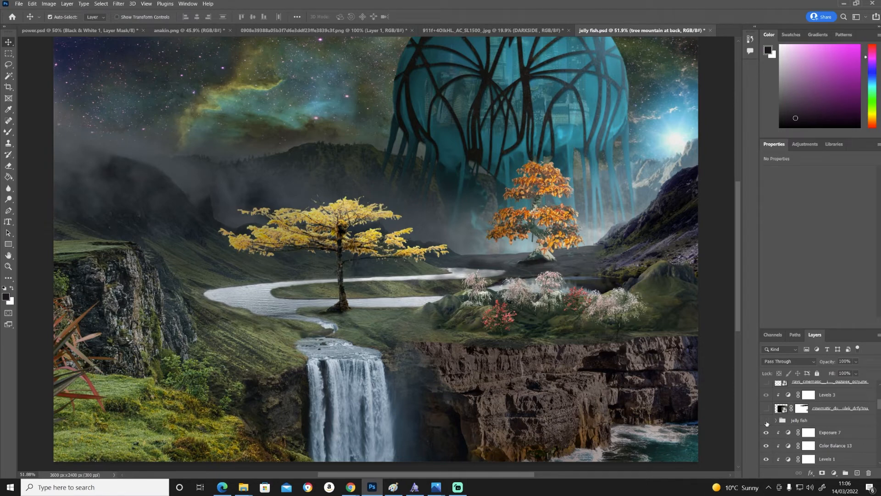
scroll(879, 442, up, 2)
scroll(879, 442, down, 2)
click(766, 421)
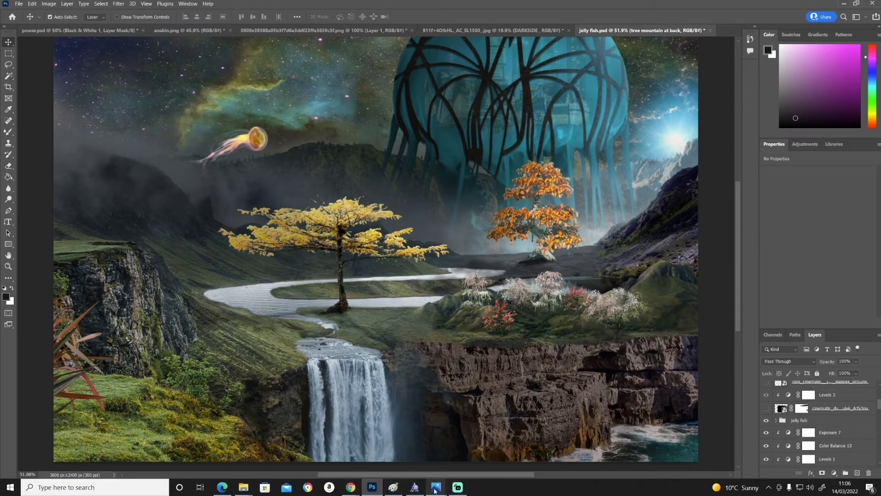
mouse_move(435, 490)
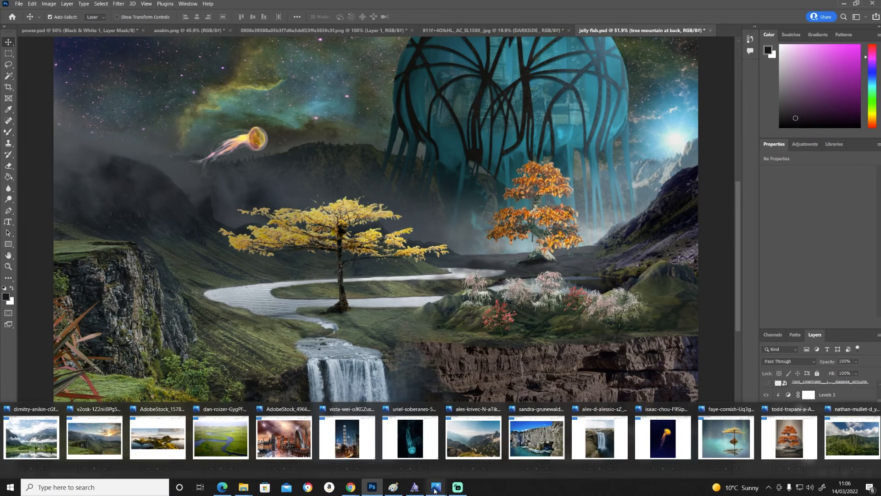
mouse_move(667, 442)
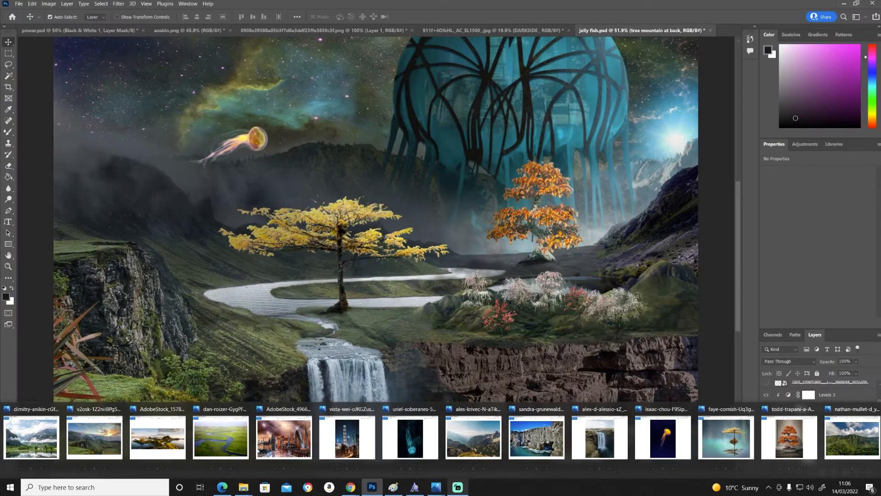
mouse_move(351, 488)
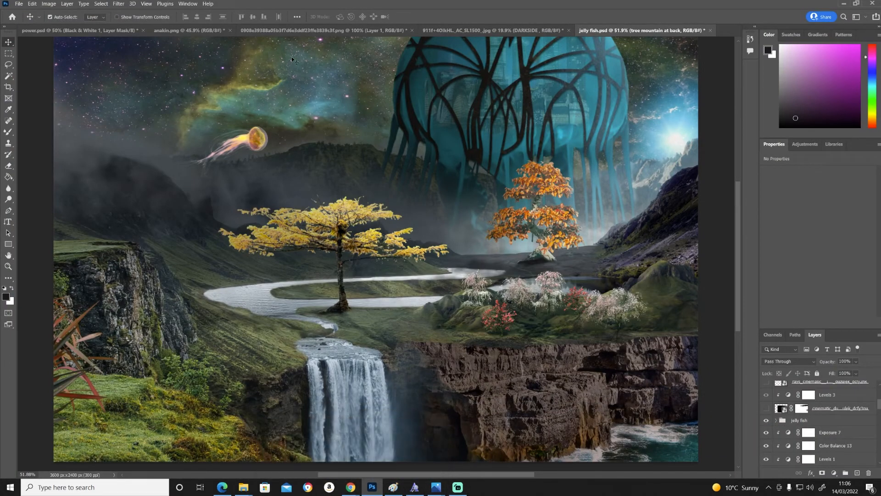
- Zoom in on the small orange jellyfish to inspect its bell and tentacles, and fit the whole image back in view
key(z)
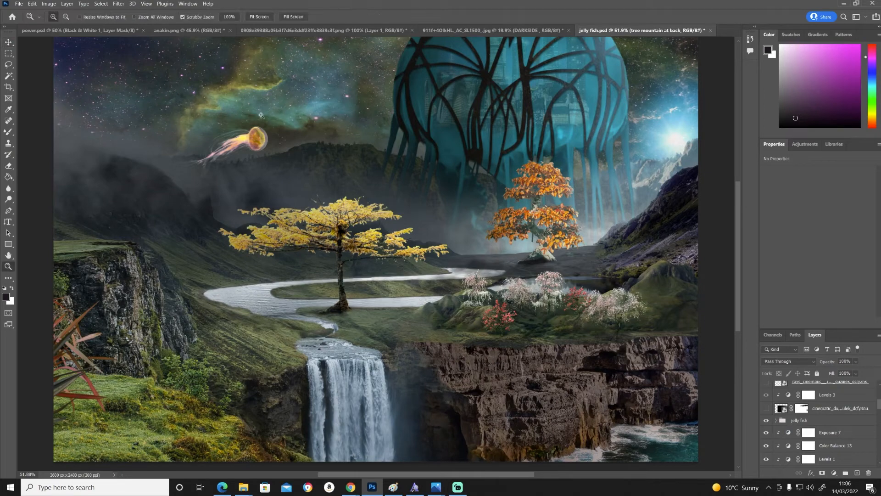
drag(247, 145, 248, 147)
key(v)
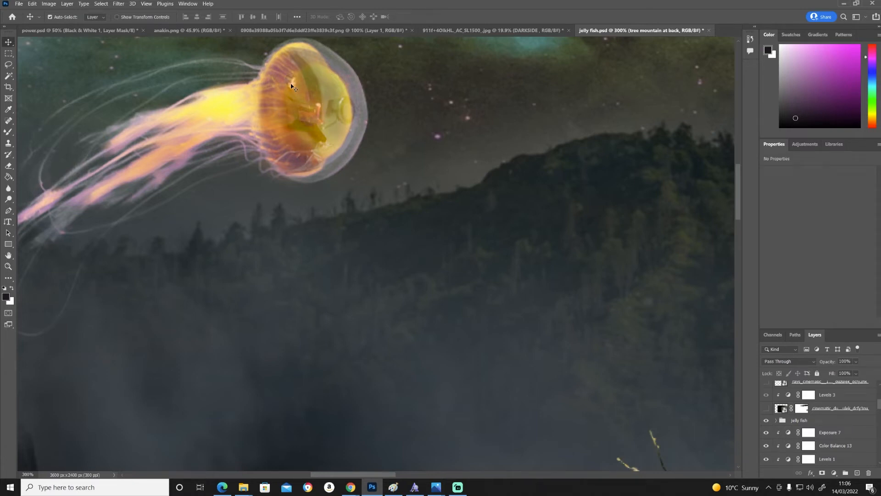
key(ctrl+0)
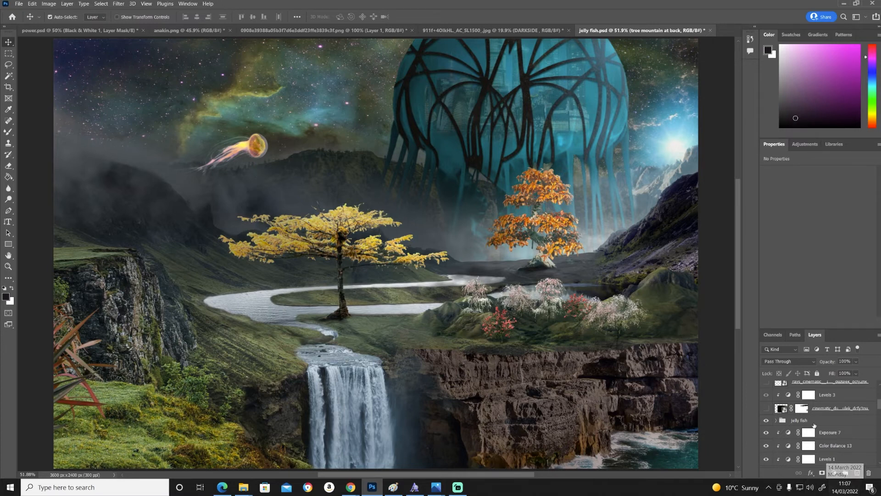
- Show the cinematic overlay layer directly above the "jelly fish" group and compare the scene with and without it
click(767, 408)
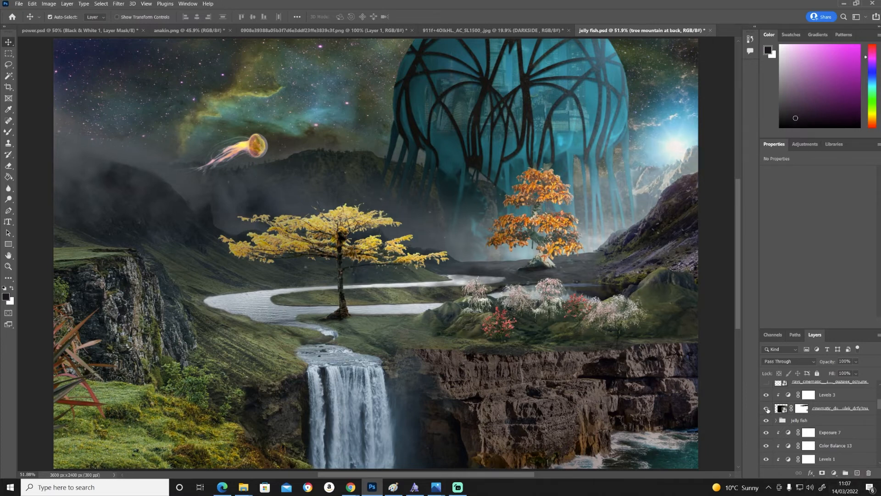
click(767, 408)
click(767, 408)
click(767, 408)
click(767, 408)
- Show the cinematic rays overlay layer and the bokeh lights layer above it
scroll(829, 446, up, 2)
click(766, 408)
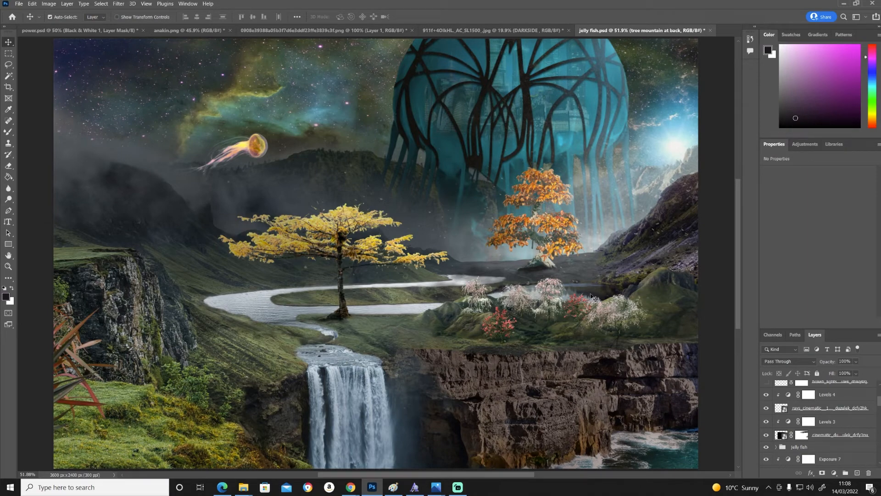
scroll(820, 457, up, 1)
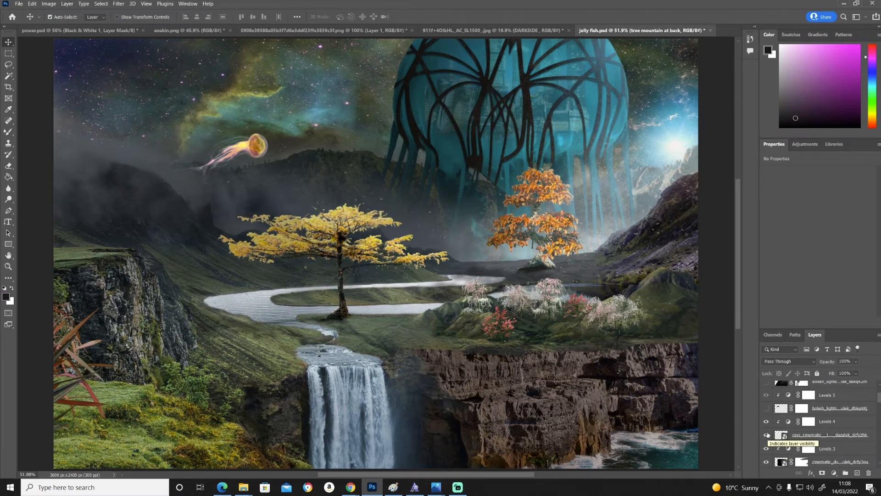
click(765, 408)
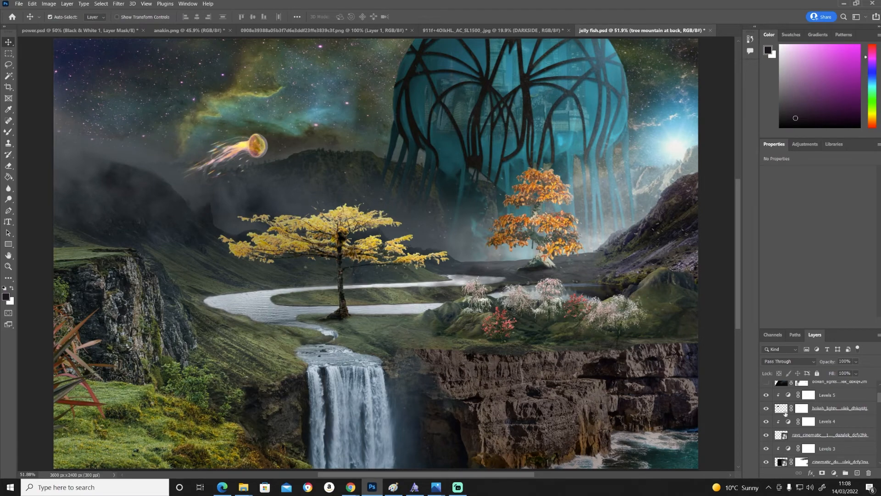
- Show the bokeh lights layer above Levels 5 and Layer 36, and compare the scene with Layer 36 hidden and shown
scroll(785, 414, up, 2)
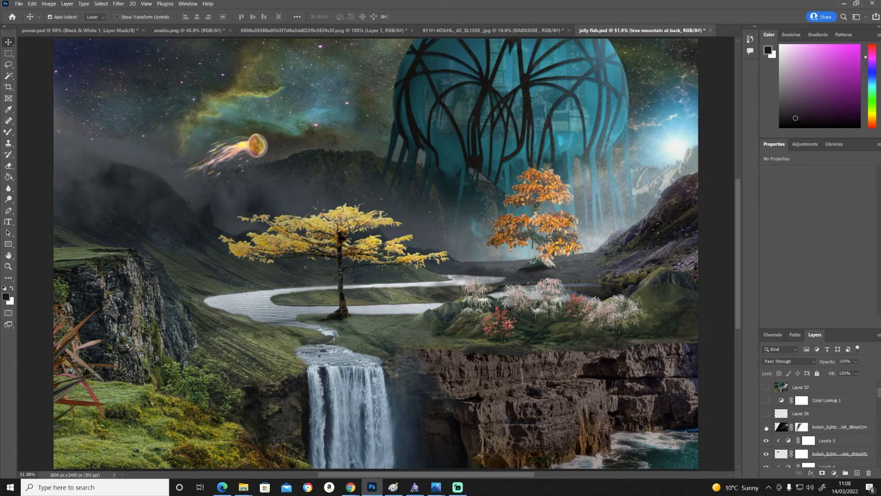
click(766, 428)
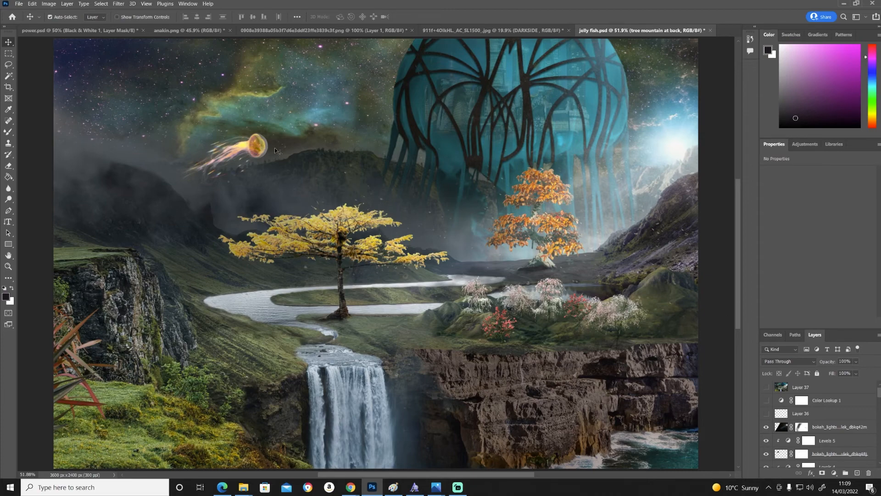
click(768, 416)
click(767, 416)
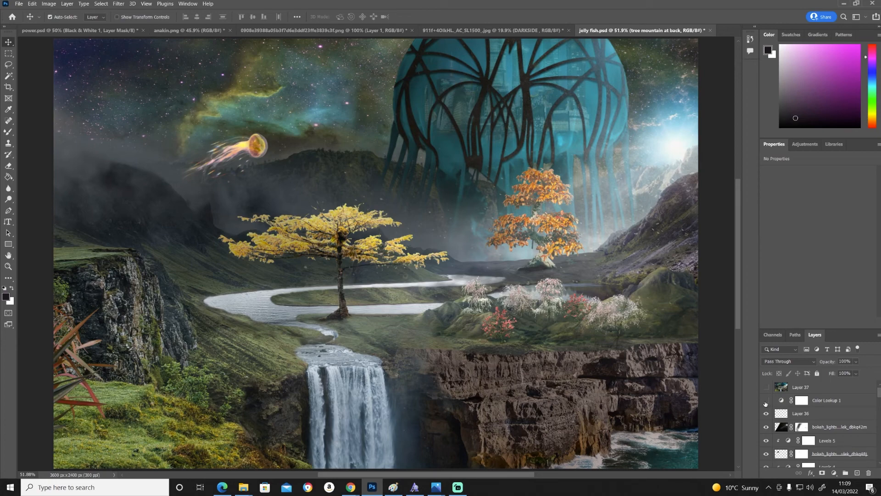
- Show the Color Lookup 1 adjustment layer, open its settings, and compare the image with and without its colour grade
click(766, 401)
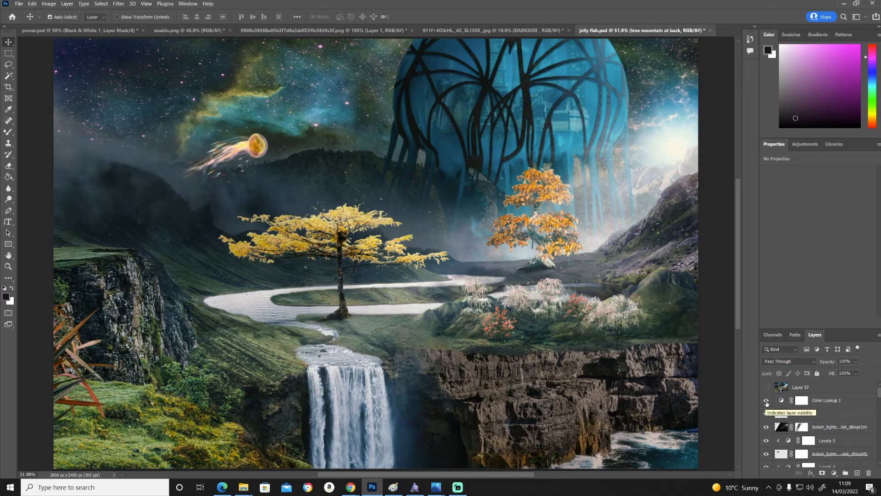
click(852, 402)
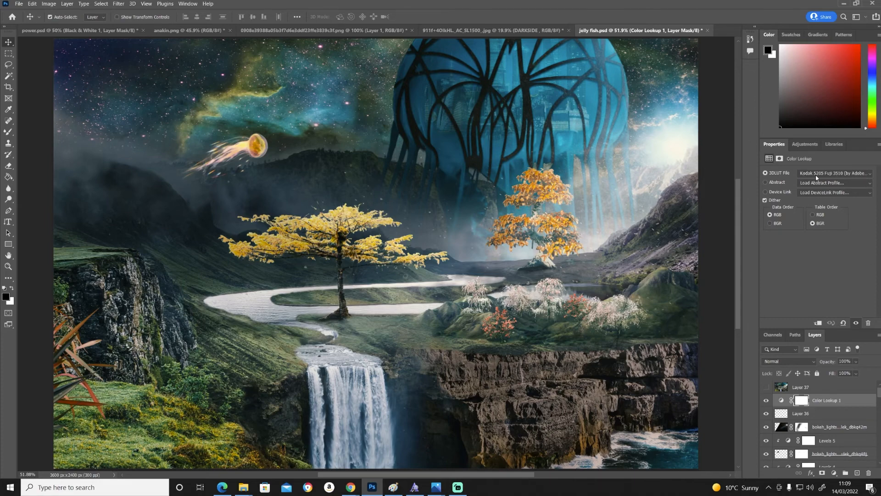
click(766, 401)
click(766, 400)
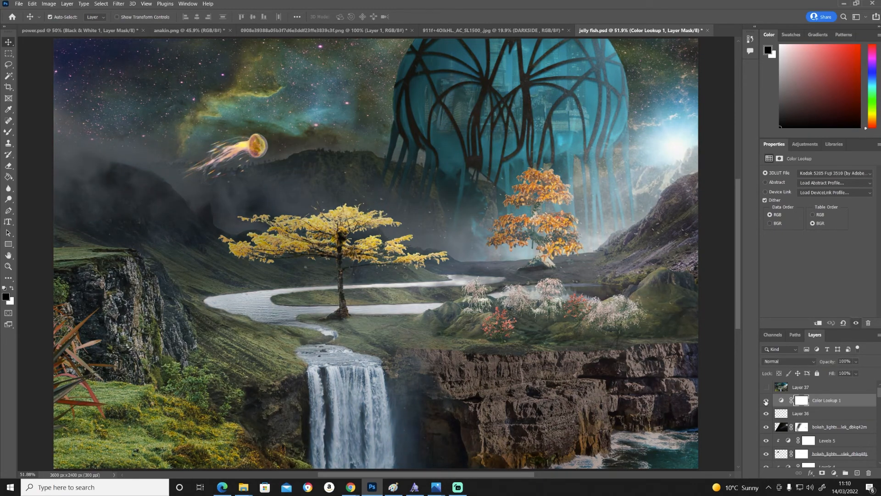
click(766, 401)
click(766, 401)
click(766, 401)
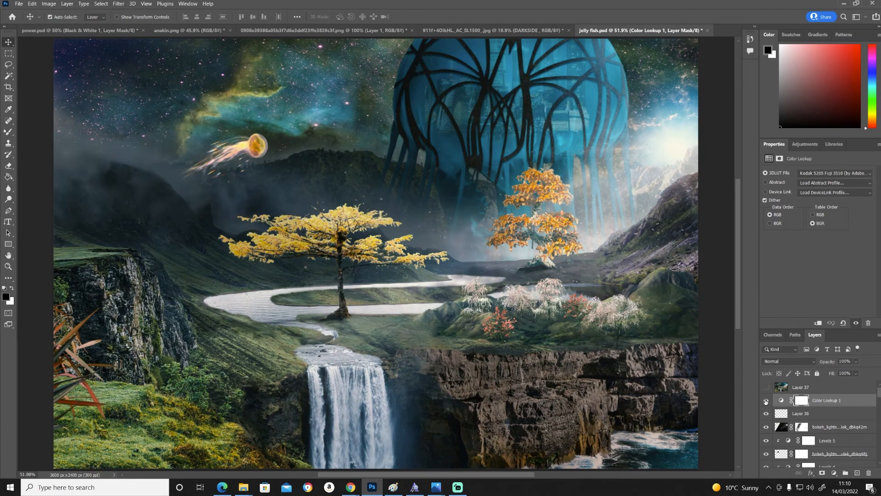